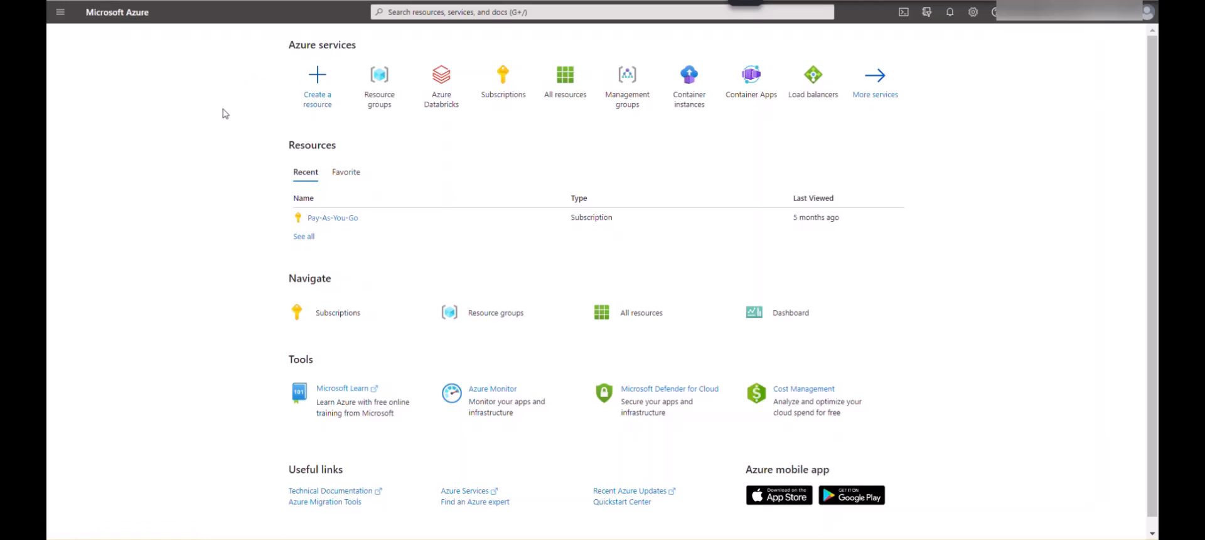
View the resource creation page and the Azure Databricks service page, returning to the portal home page after each
left_click(316, 81)
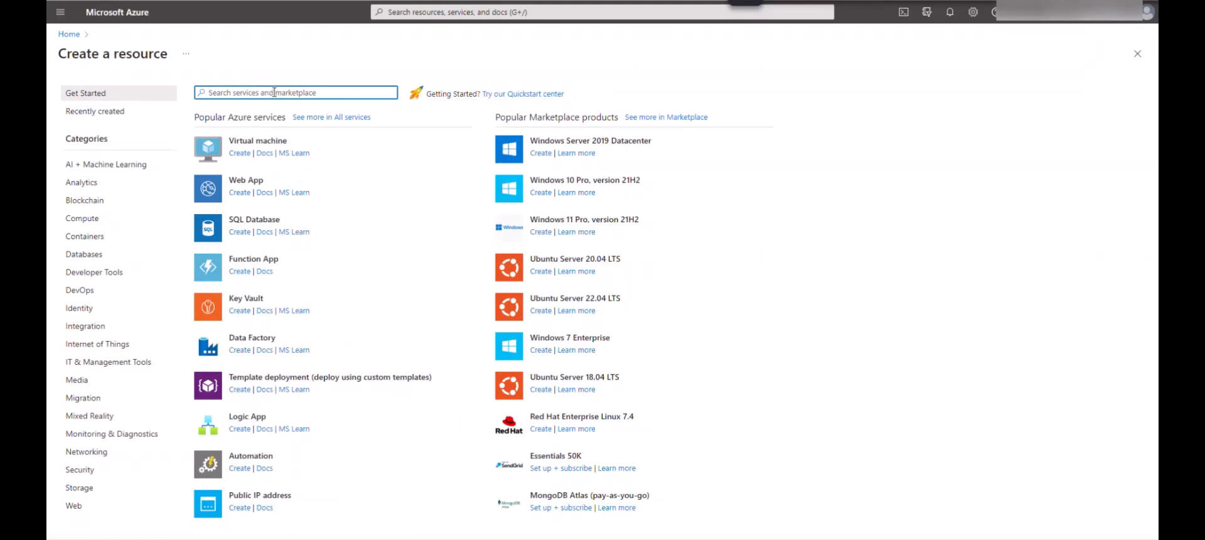
left_click(70, 35)
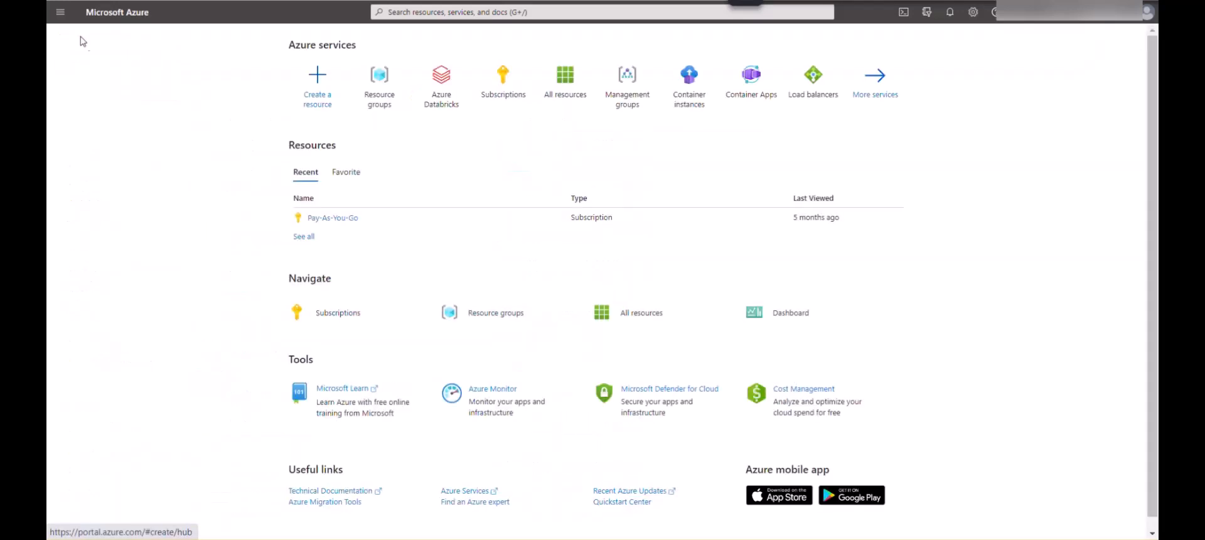
left_click(401, 11)
type("azure")
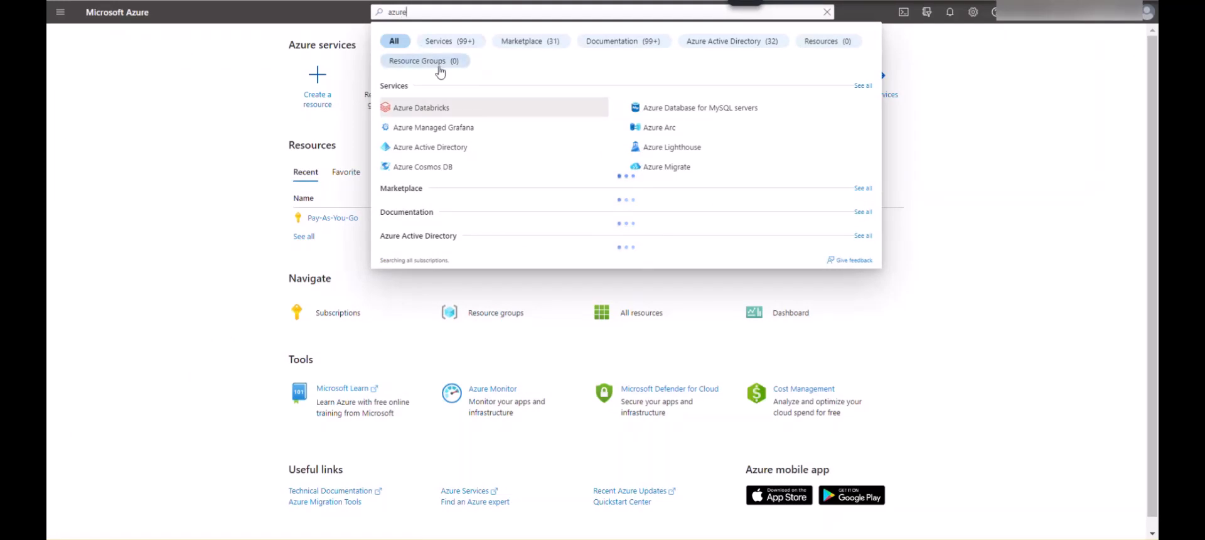
left_click(431, 111)
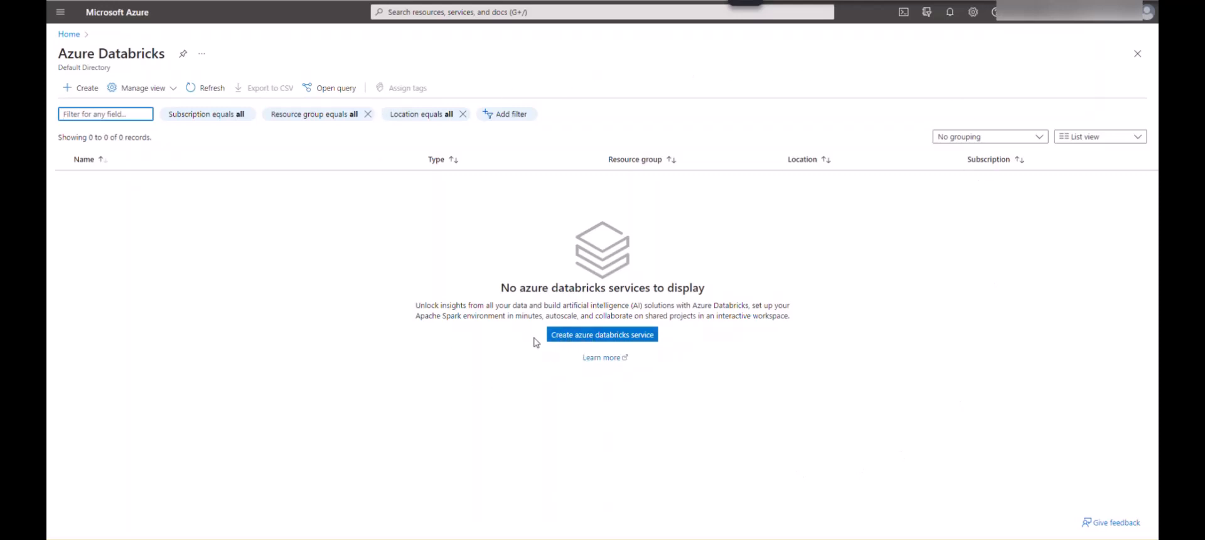
left_click(69, 34)
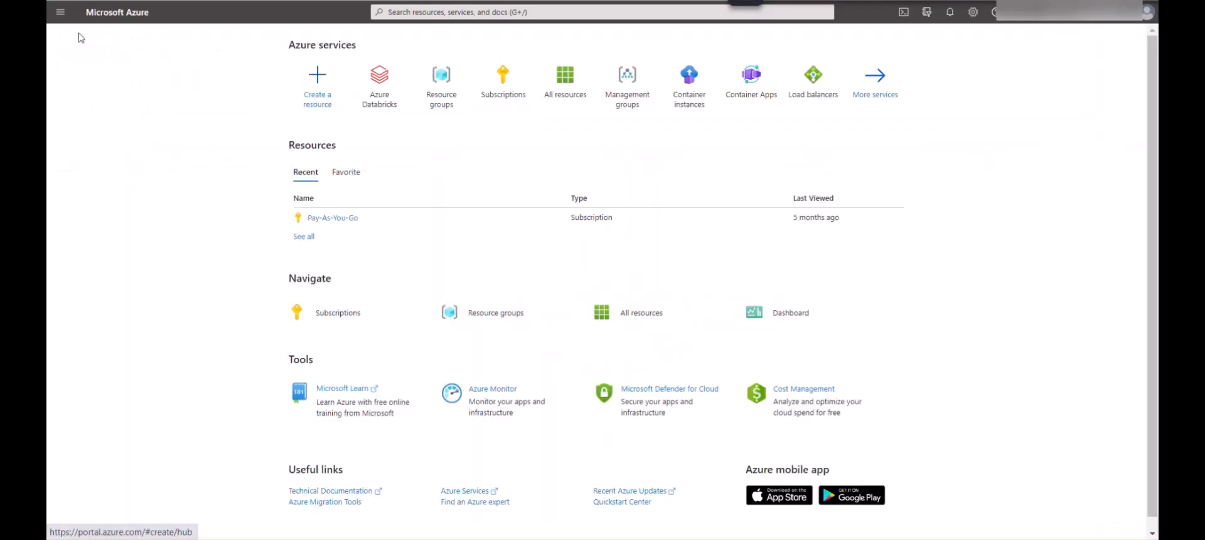
Reach the resource creation page through the portal's main navigation and return to the home page
left_click(59, 14)
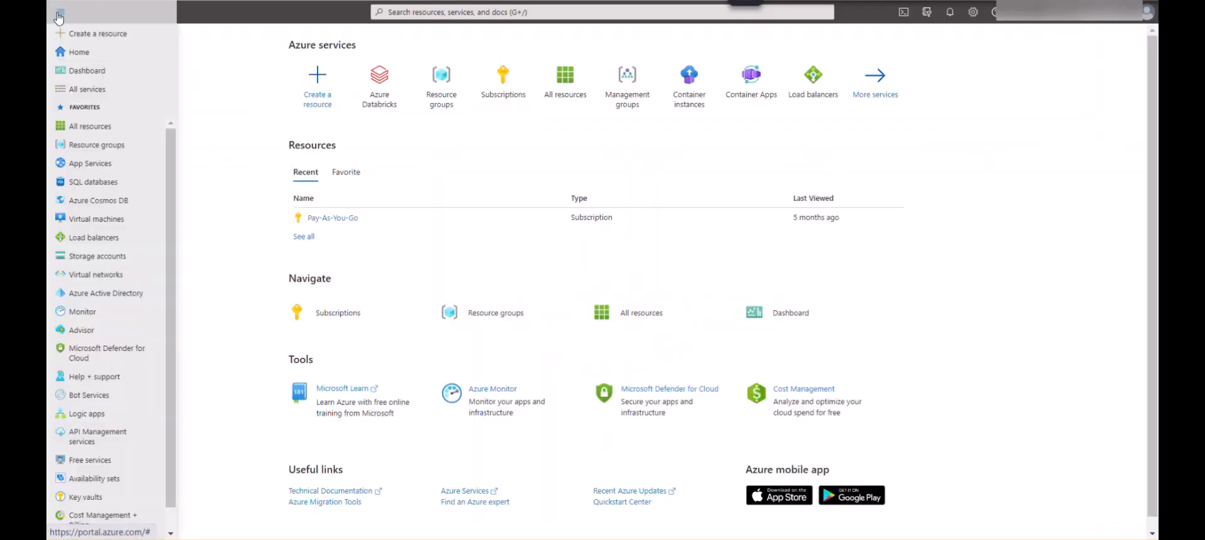
left_click(93, 36)
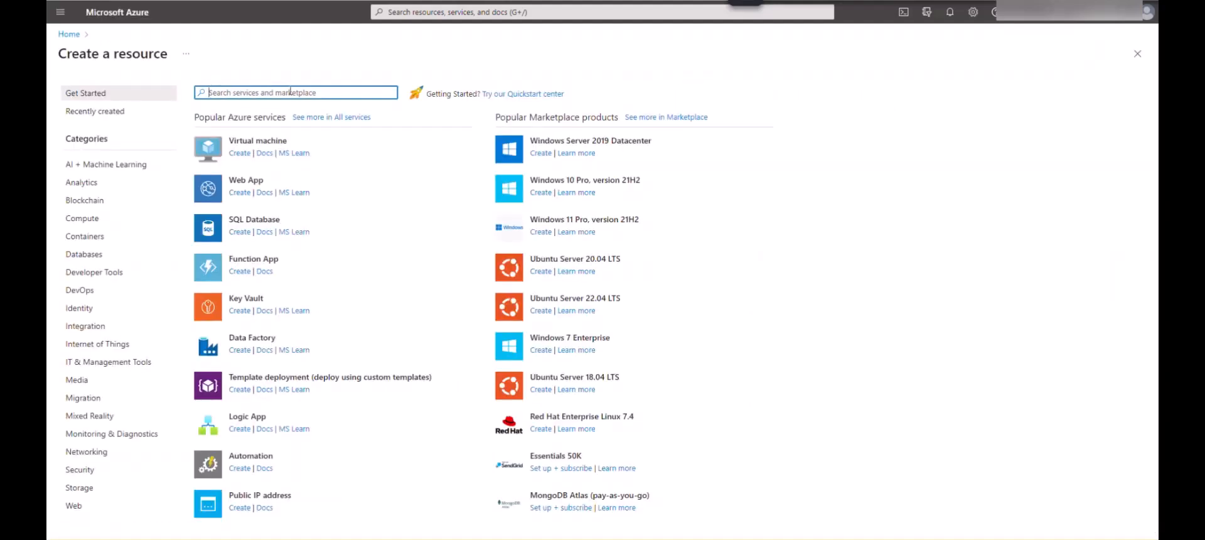
left_click(69, 34)
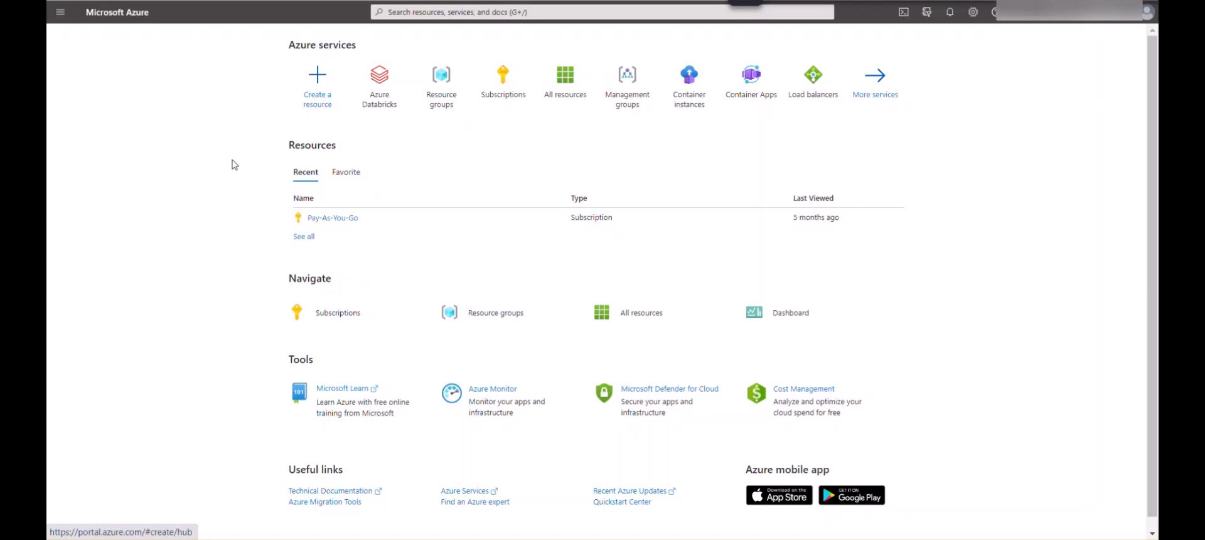
Search the portal for "azure", open the Azure Databricks service and start creating a Databricks workspace
left_click(415, 12)
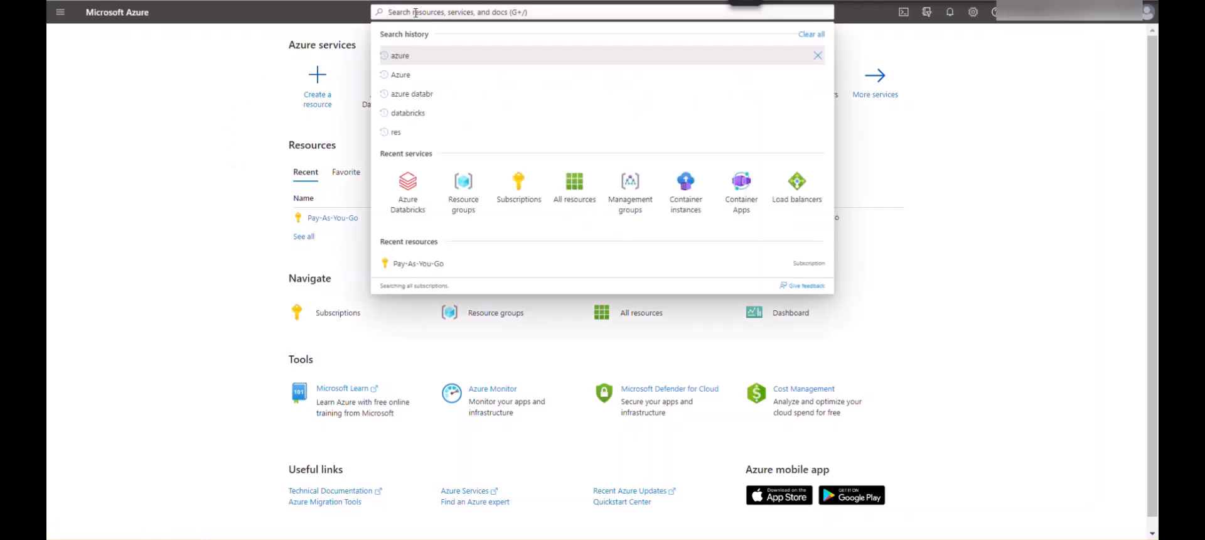
type("azure")
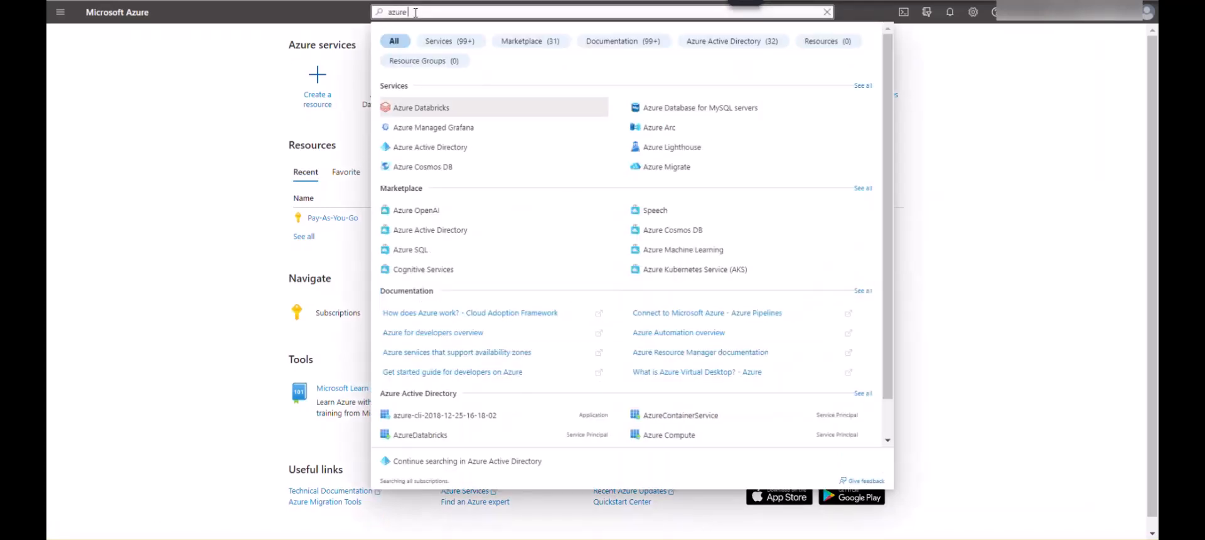
left_click(423, 110)
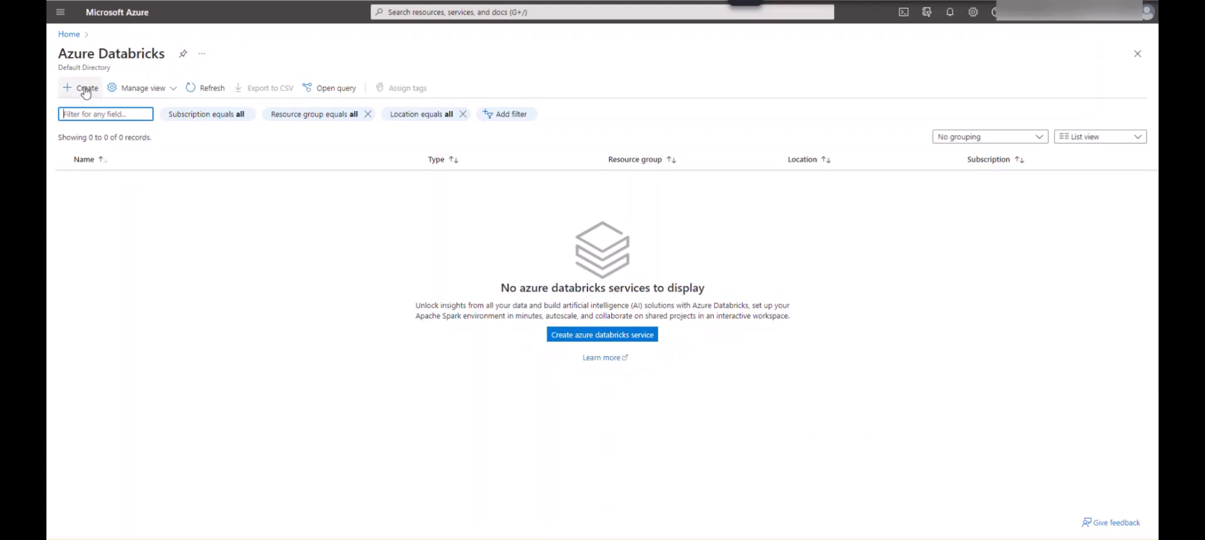
left_click(175, 90)
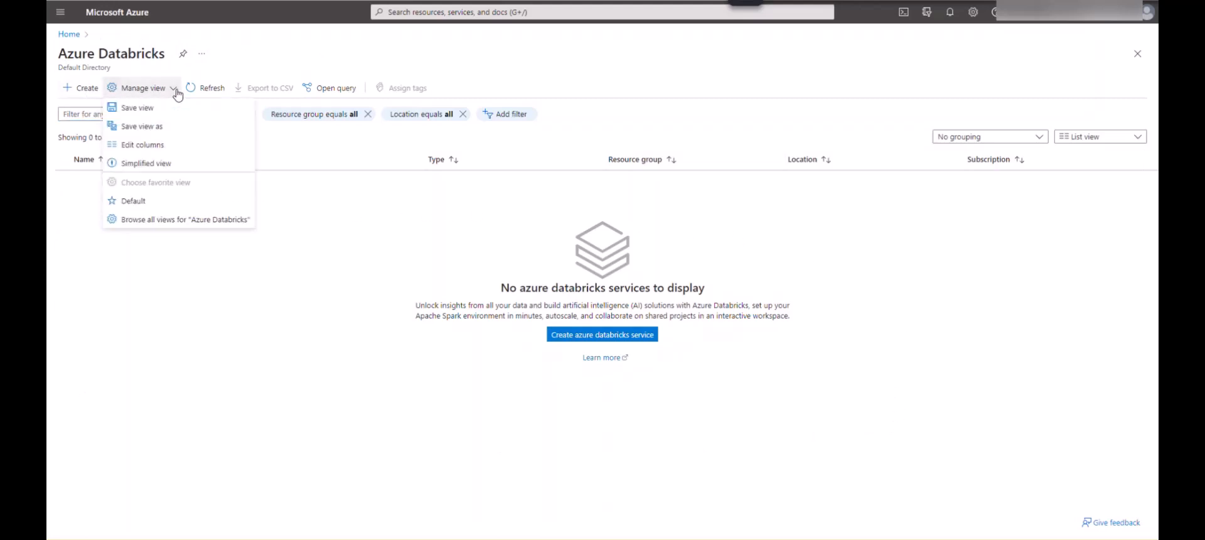
left_click(344, 235)
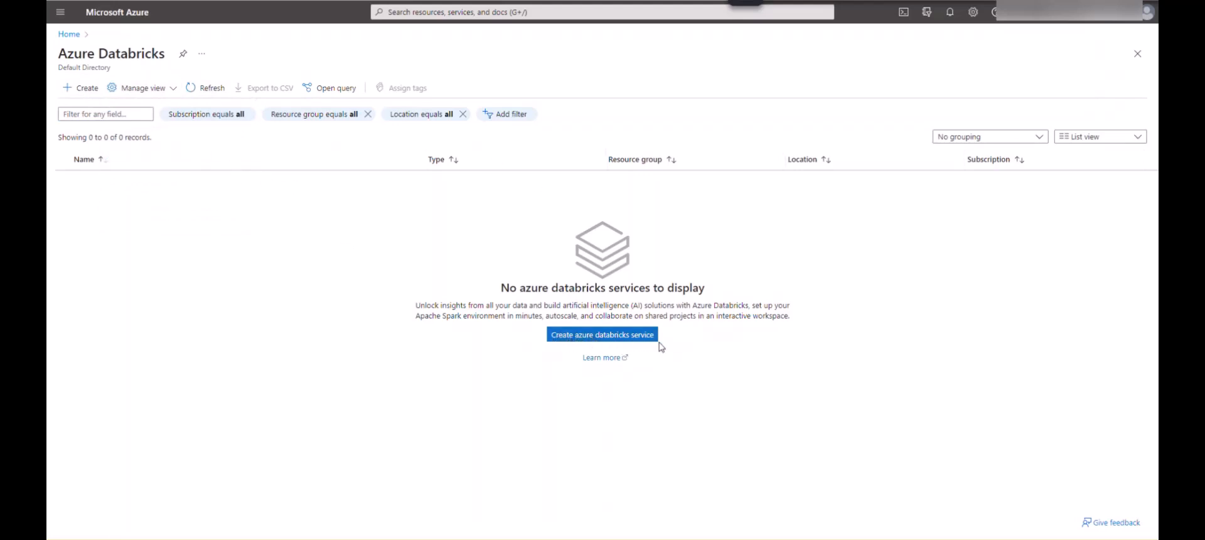
left_click(605, 337)
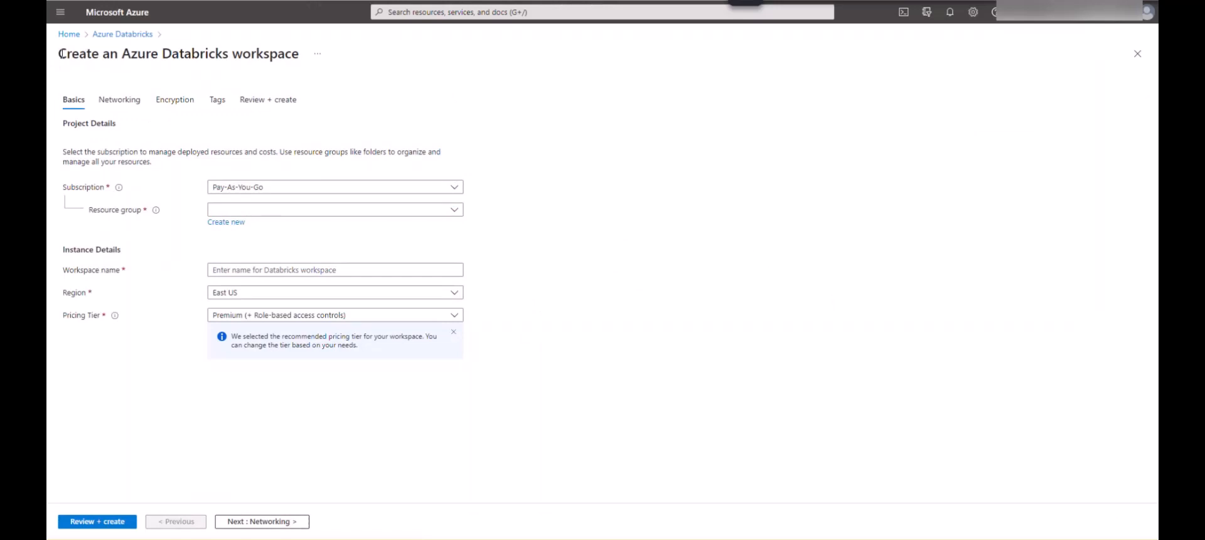
left_click_drag(60, 54, 303, 62)
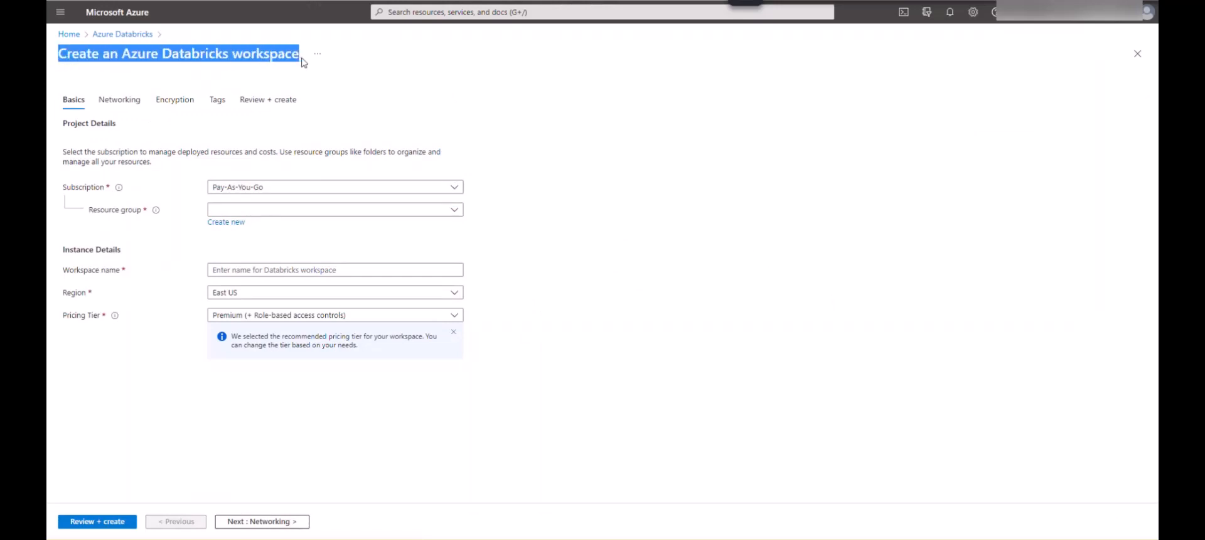
left_click(701, 200)
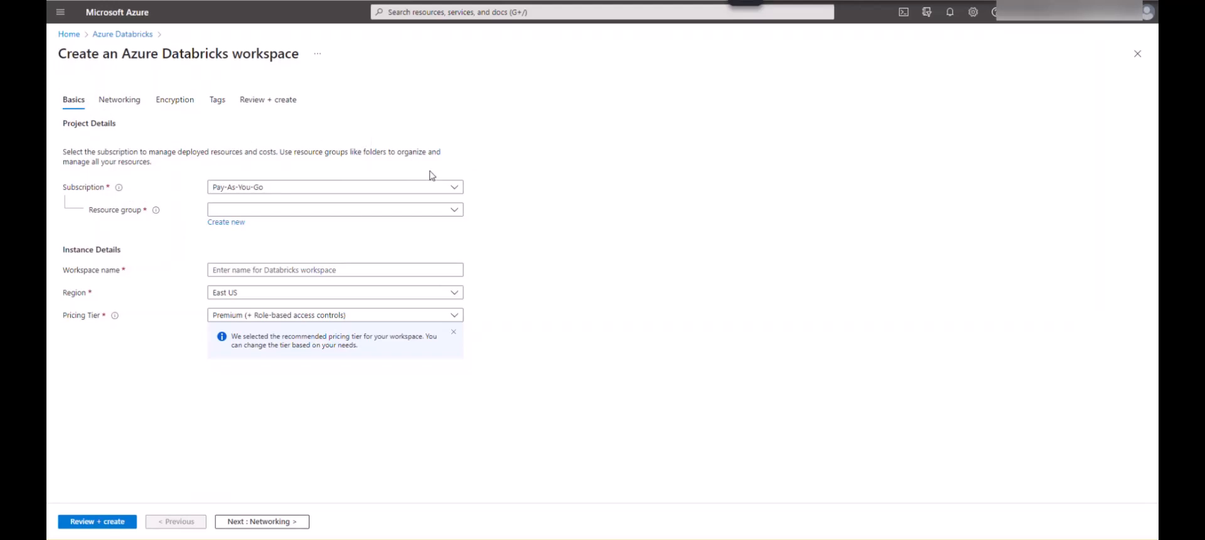
Check which subscriptions and existing resource groups are available for the workspace
left_click(455, 189)
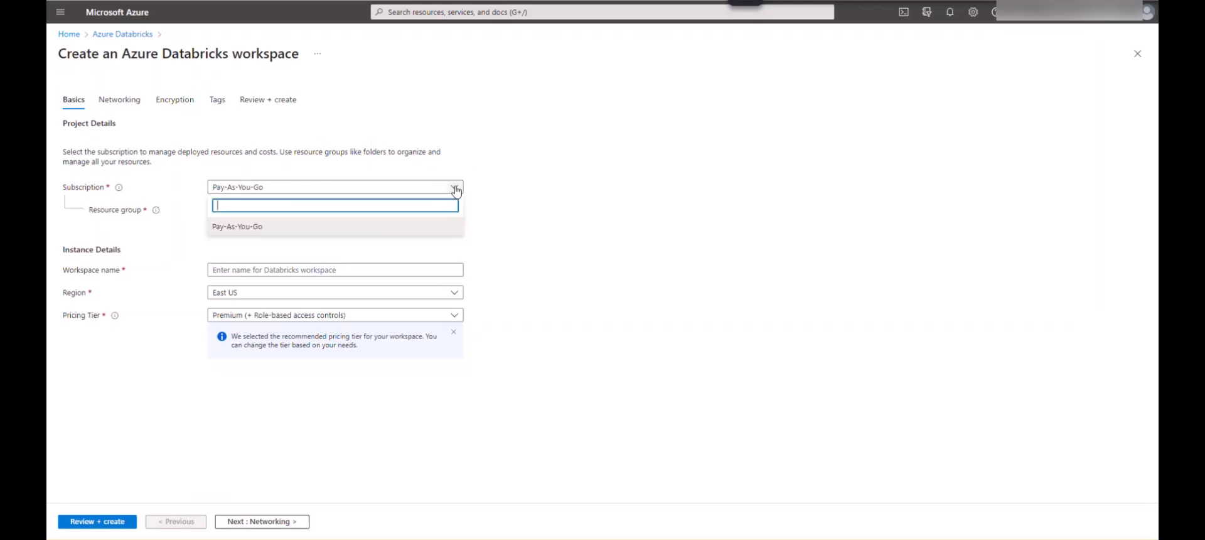
left_click(532, 218)
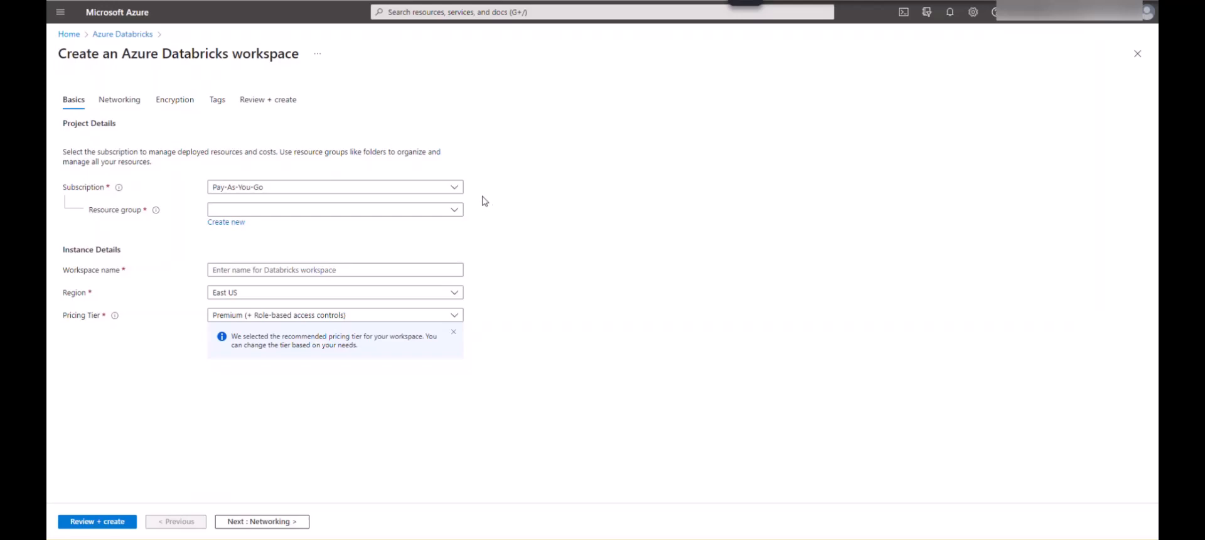
left_click(454, 187)
left_click(570, 215)
left_click(454, 209)
left_click(567, 214)
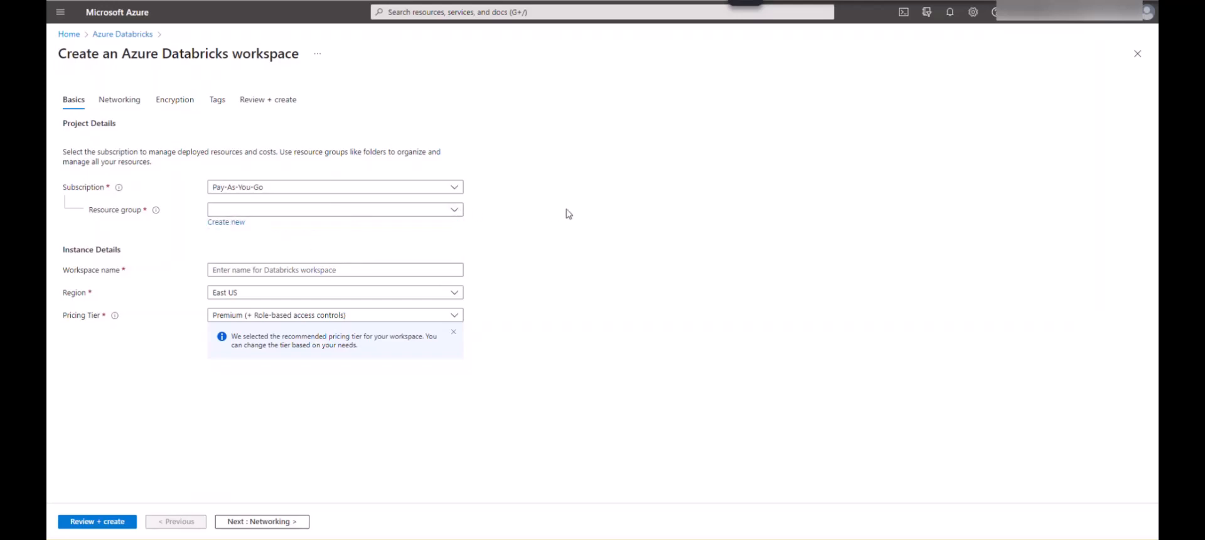
Create a new resource group named rg-demodatabricks and name the Databricks workspace wsdatabricksdemo
left_click(228, 222)
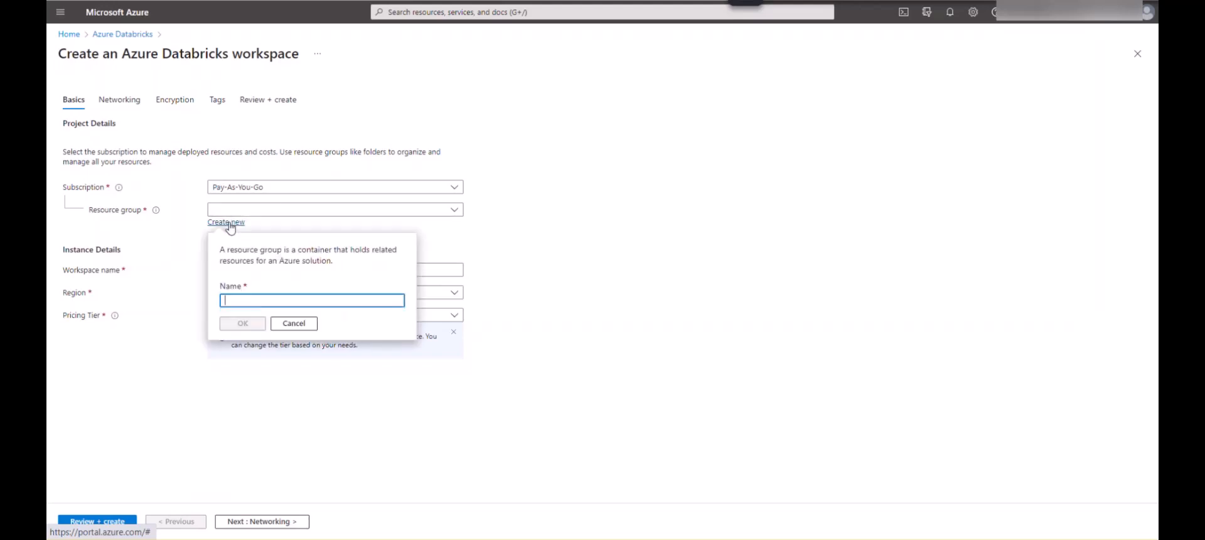
type("r")
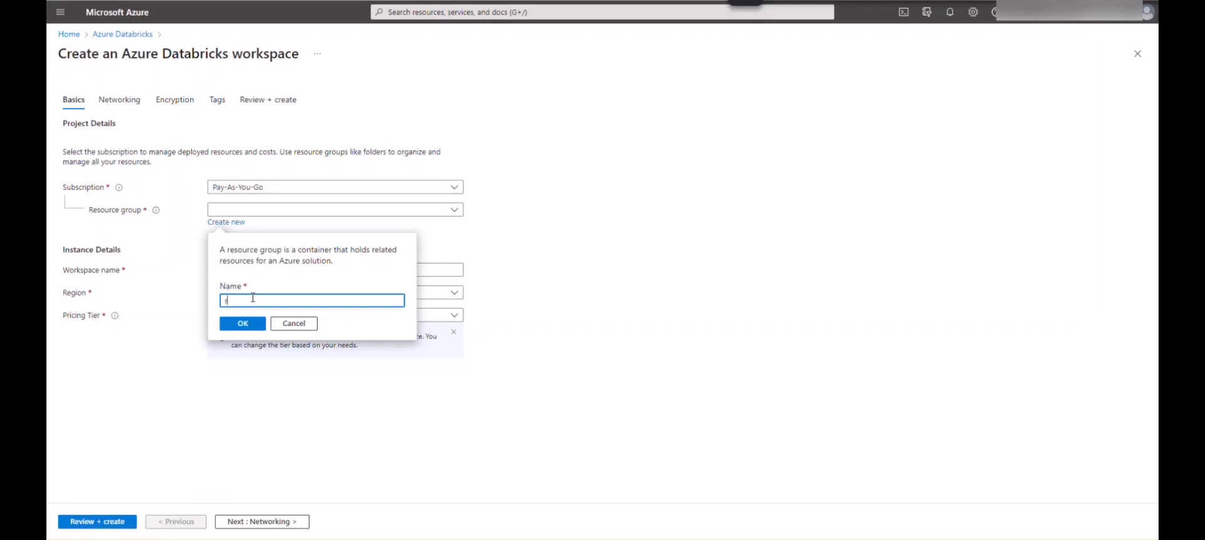
type("g-demoazu")
key("BackSpace")
key("BackSpace")
type("databricks")
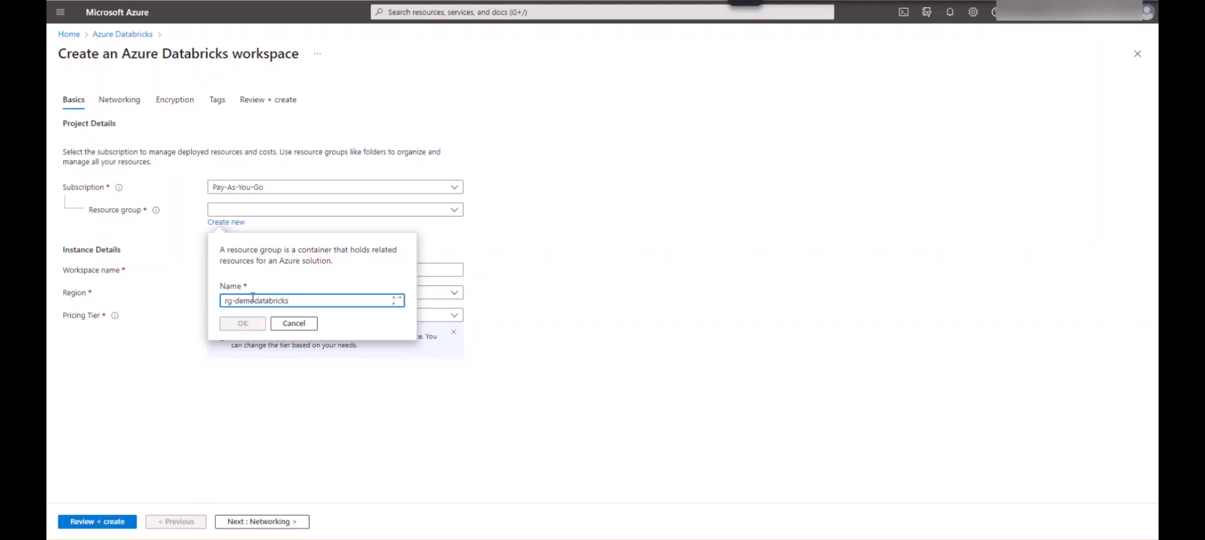
left_click(248, 325)
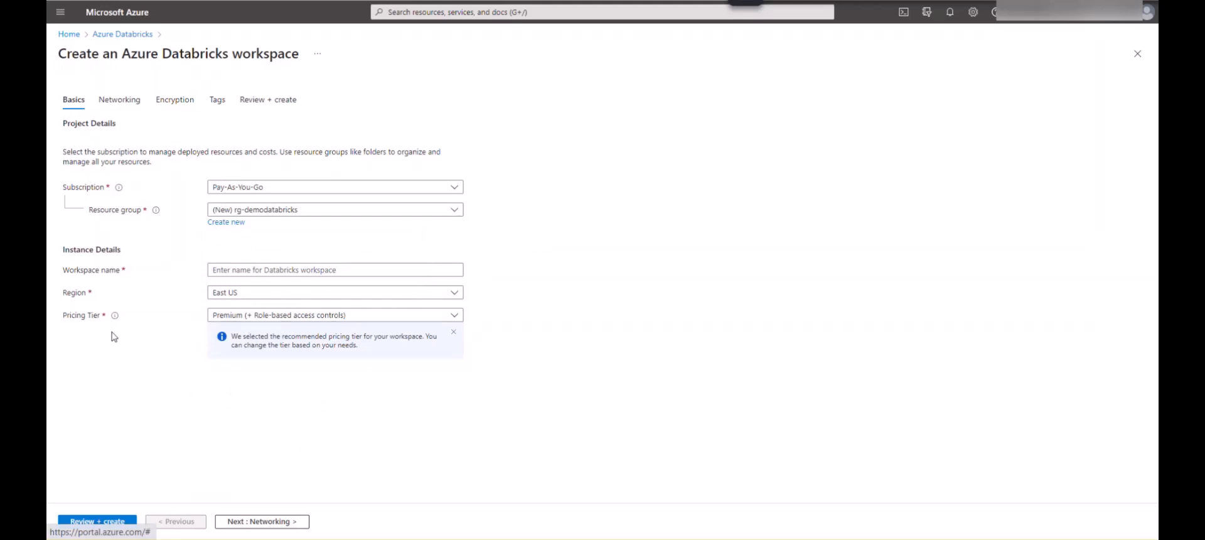
left_click(256, 270)
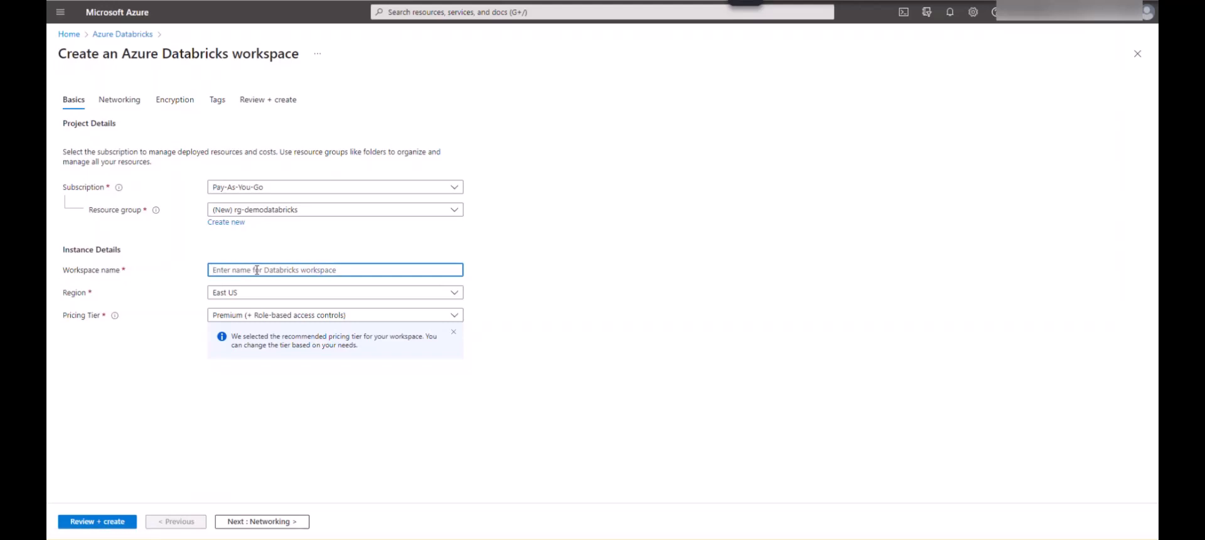
type("wsdatabricksdemo")
Browse the regions available for the Databricks workspace without choosing a different one
left_click(380, 296)
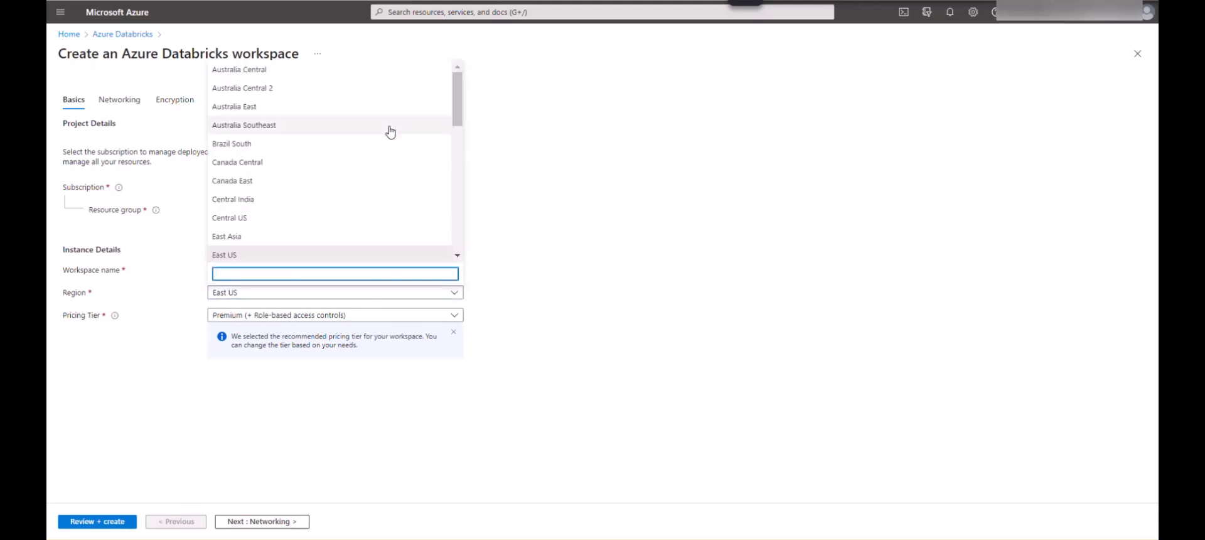
scroll(379, 142, "down", 6)
scroll(381, 141, "down", 2)
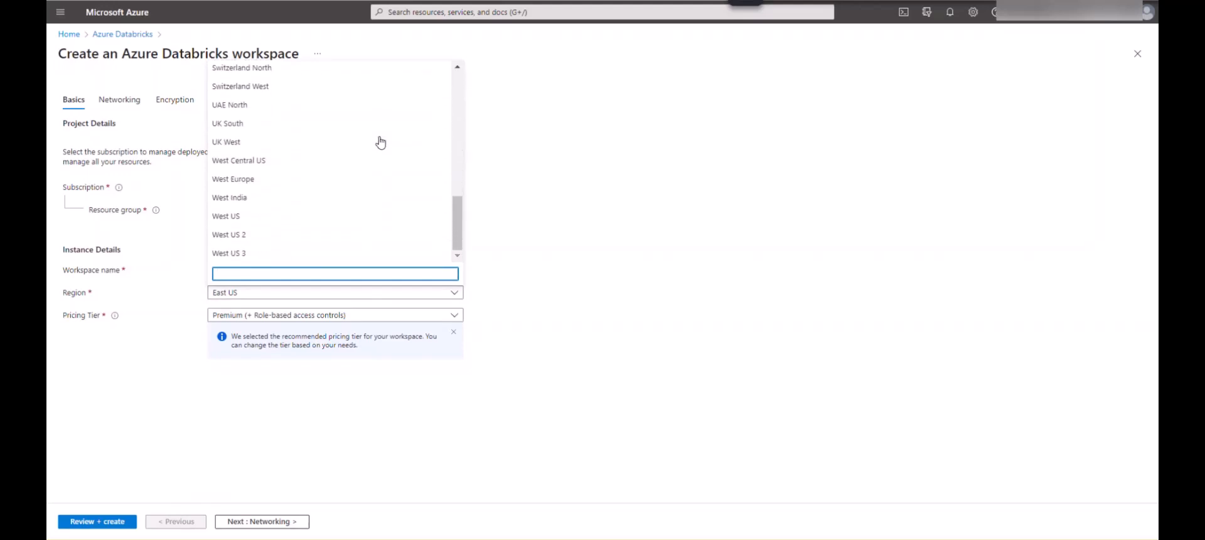
scroll(380, 141, "up", 8)
scroll(370, 129, "up", 1)
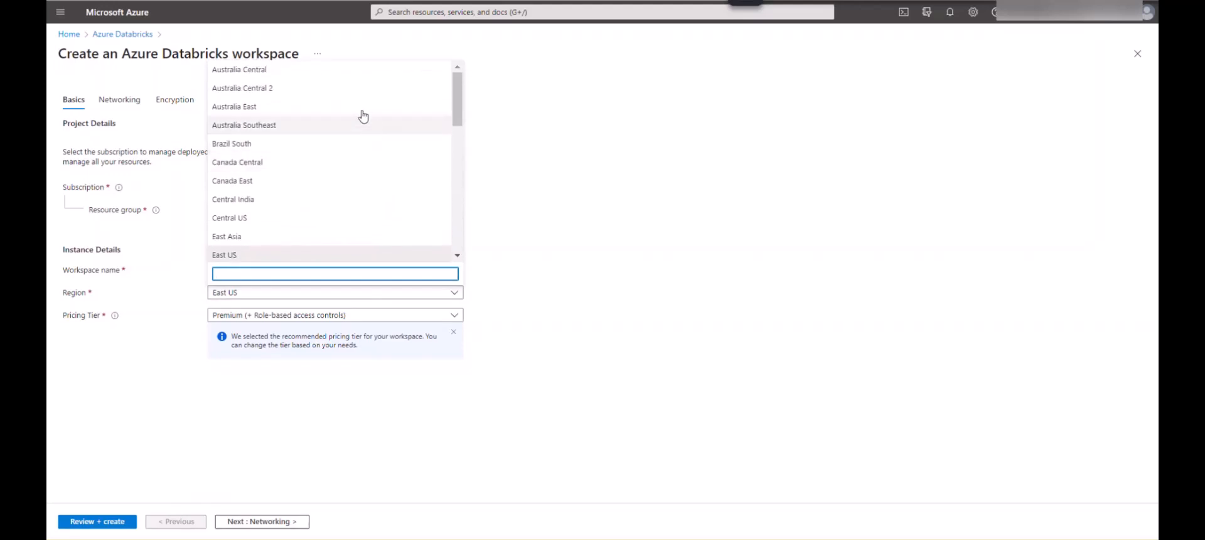
scroll(334, 134, "down", 6)
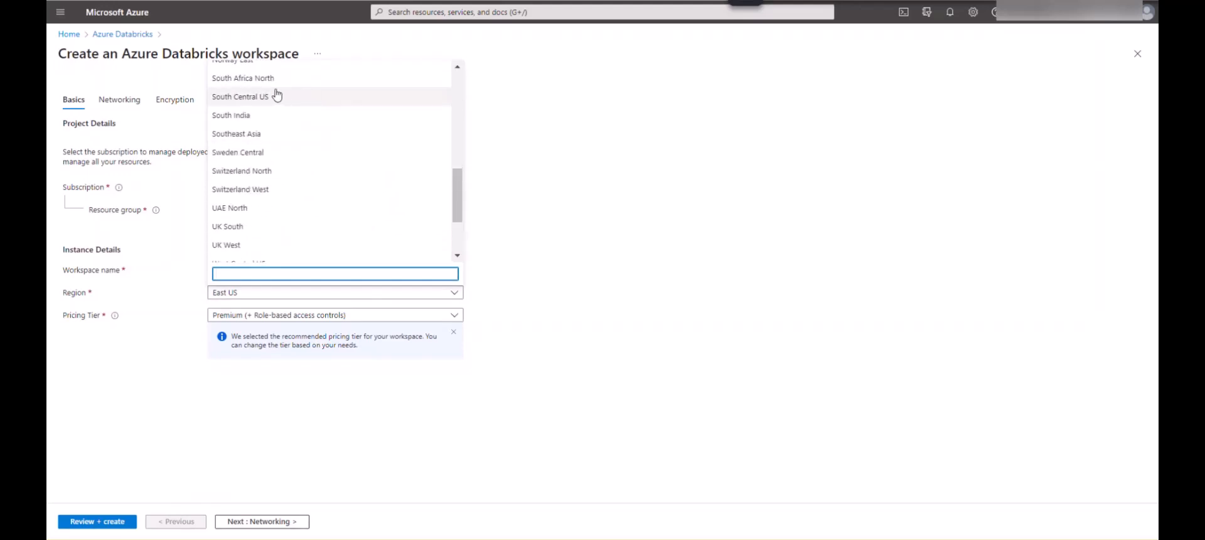
left_click(566, 190)
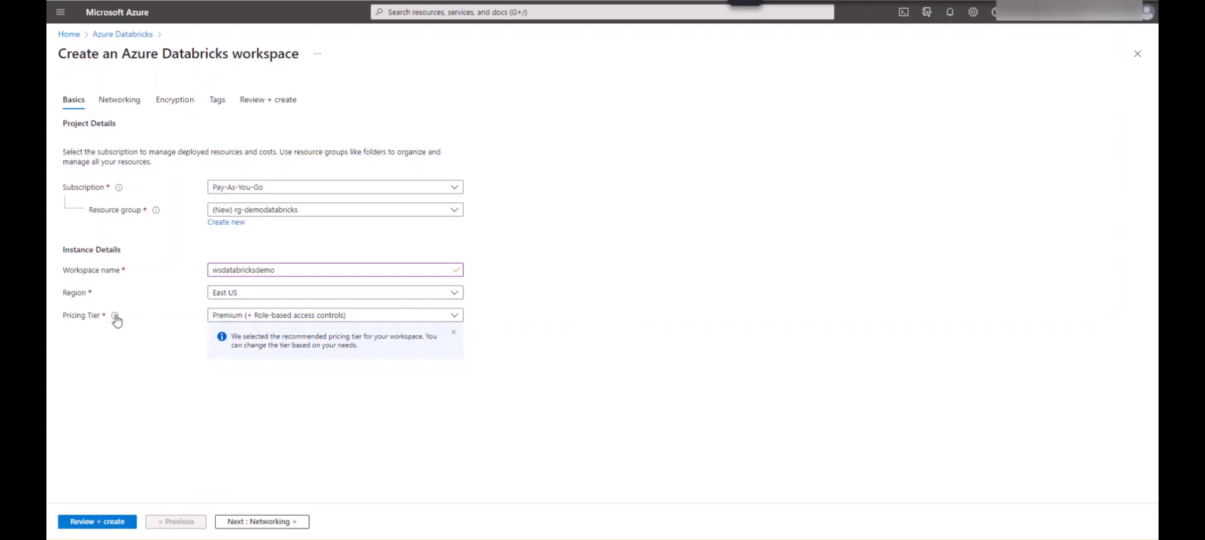
Set the pricing tier to Trial (Premium - 14-Days Free DBUs) and proceed to the networking settings
left_click(458, 317)
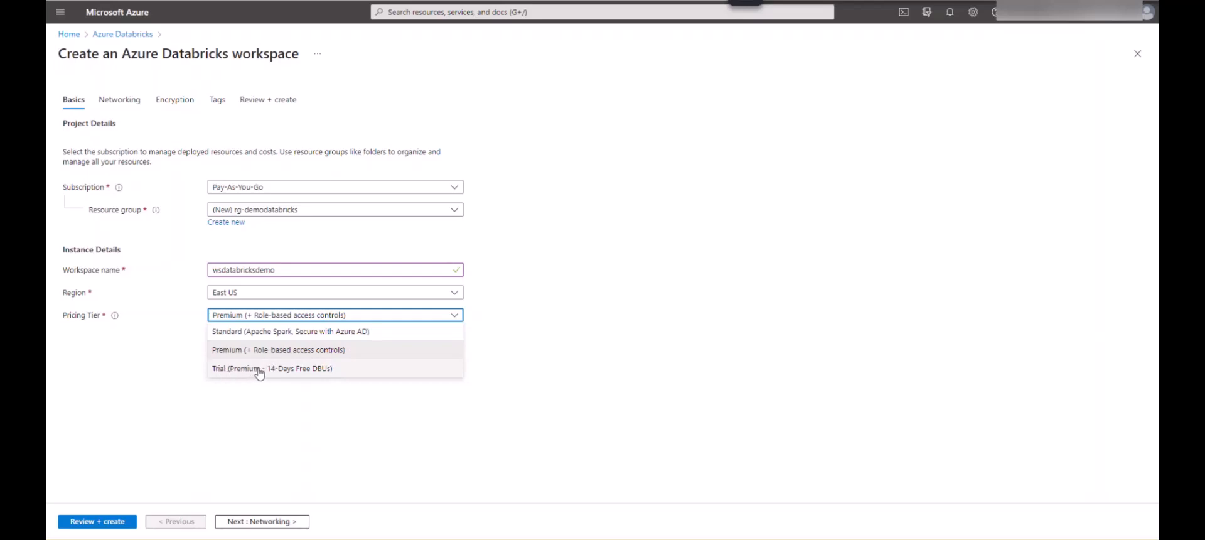
left_click(318, 371)
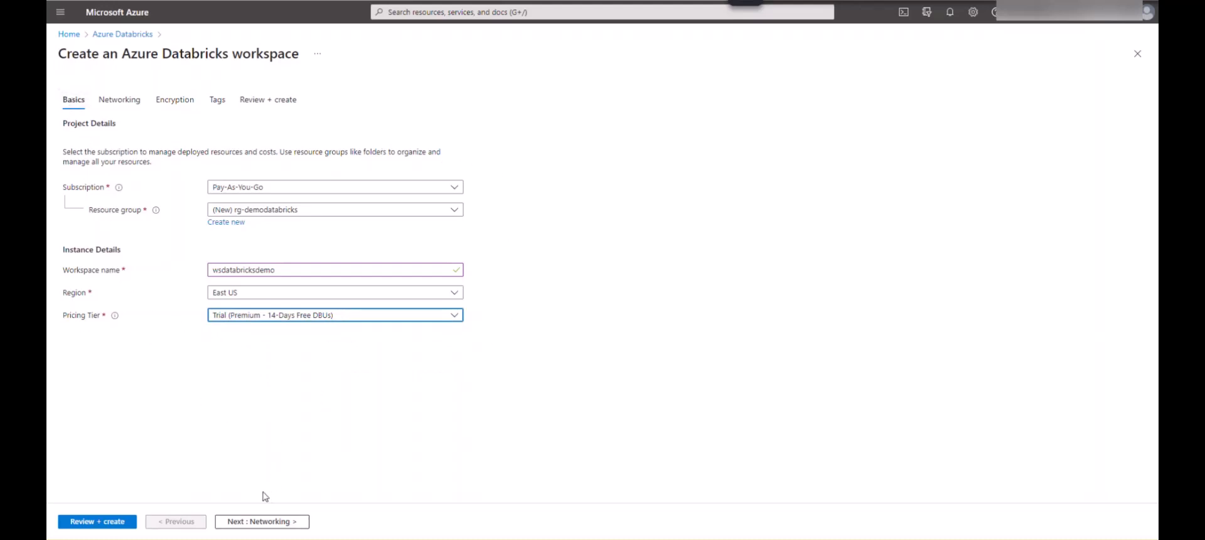
left_click(270, 525)
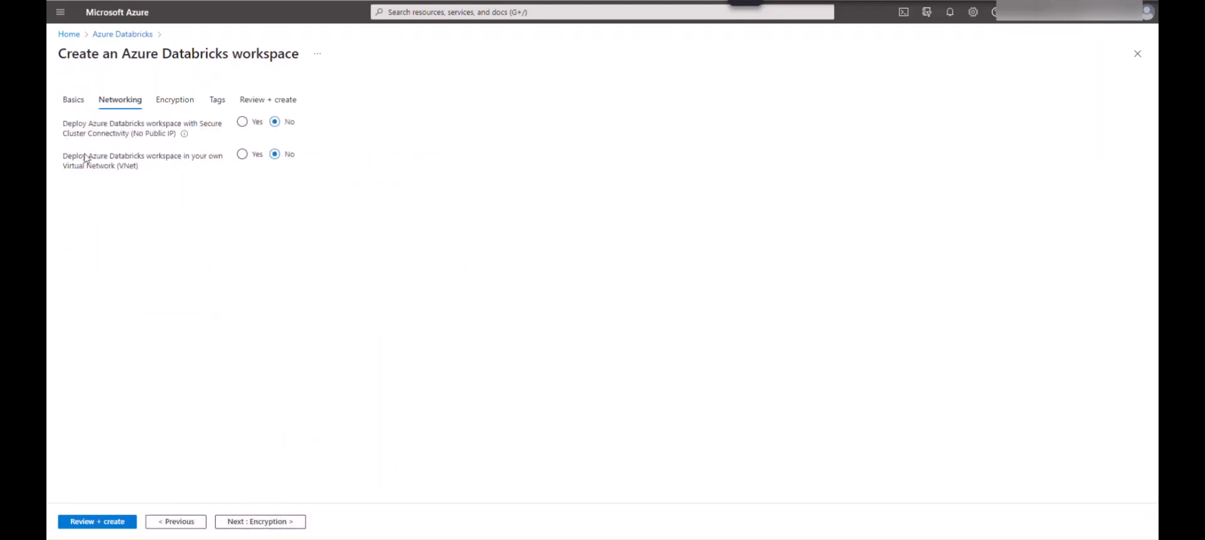
Review the two networking options and choose Yes for deploying the workspace in your own Virtual Network (VNet)
left_click_drag(64, 125, 176, 134)
left_click(379, 215)
left_click_drag(64, 158, 148, 167)
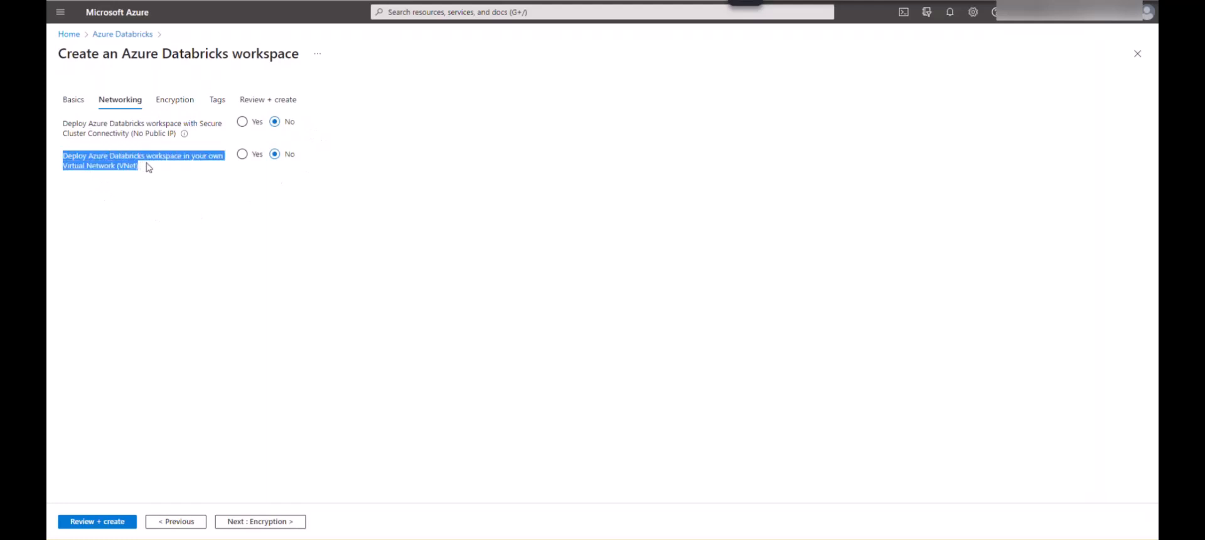
left_click(251, 246)
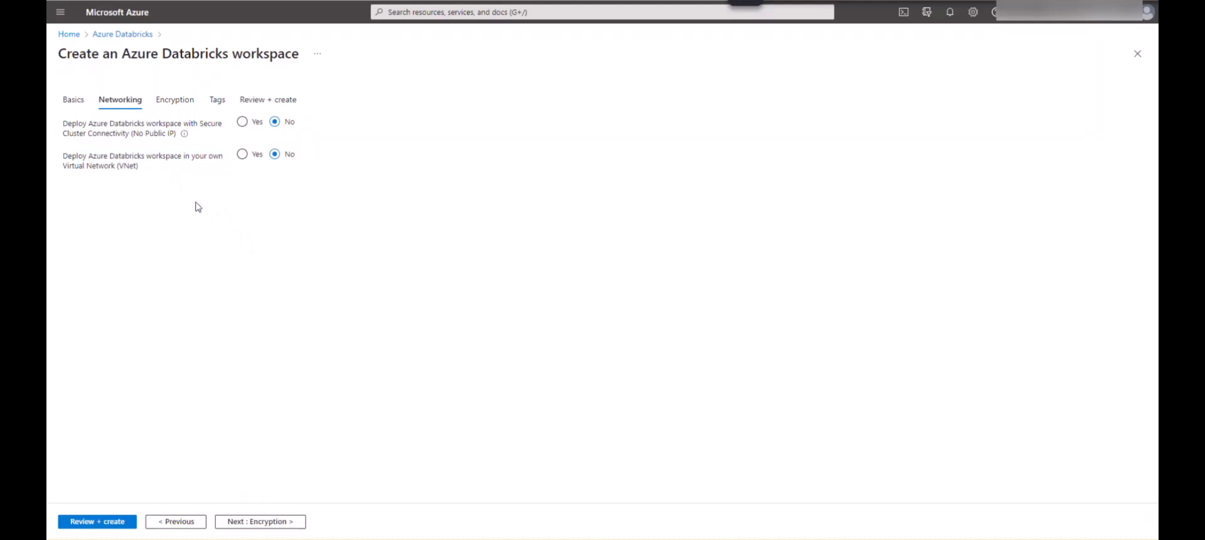
left_click(242, 155)
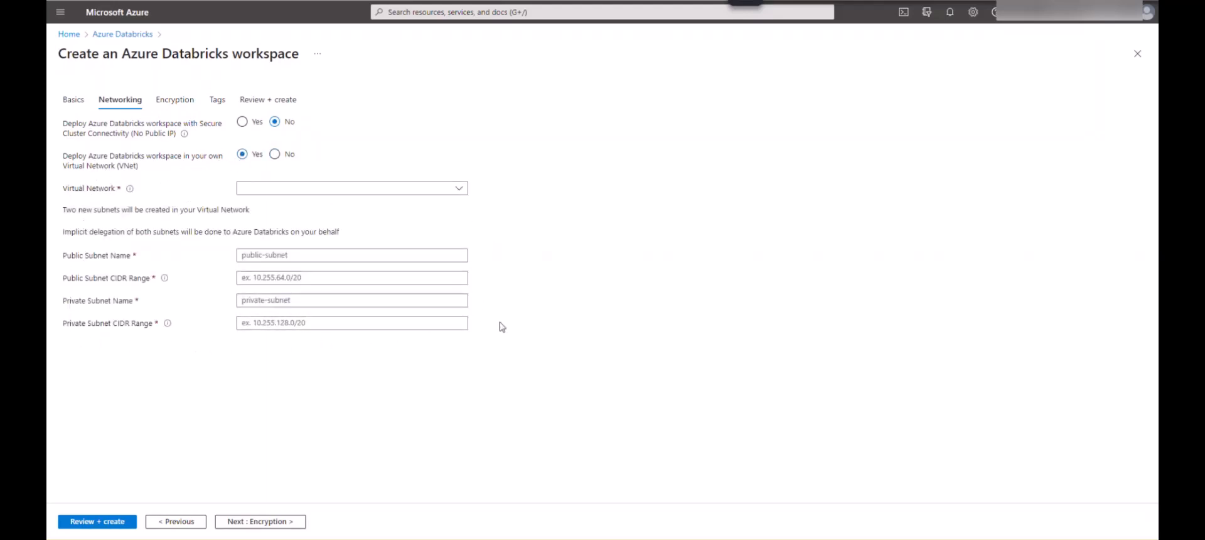
Check the virtual network choices, then set deployment in your own Virtual Network (VNet) to No and proceed to the encryption settings
left_click(461, 189)
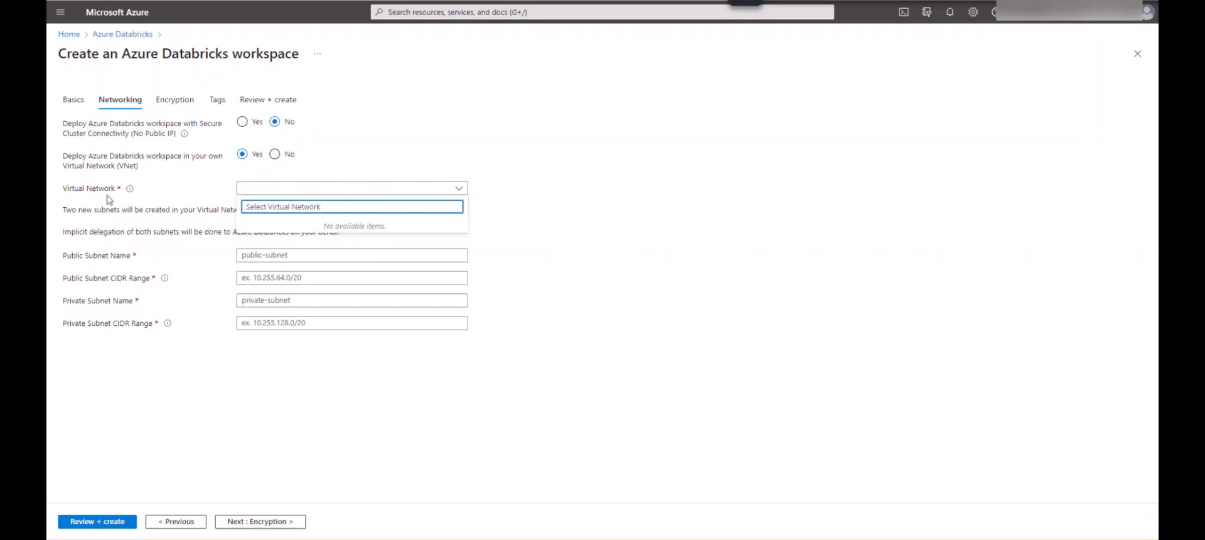
left_click(530, 220)
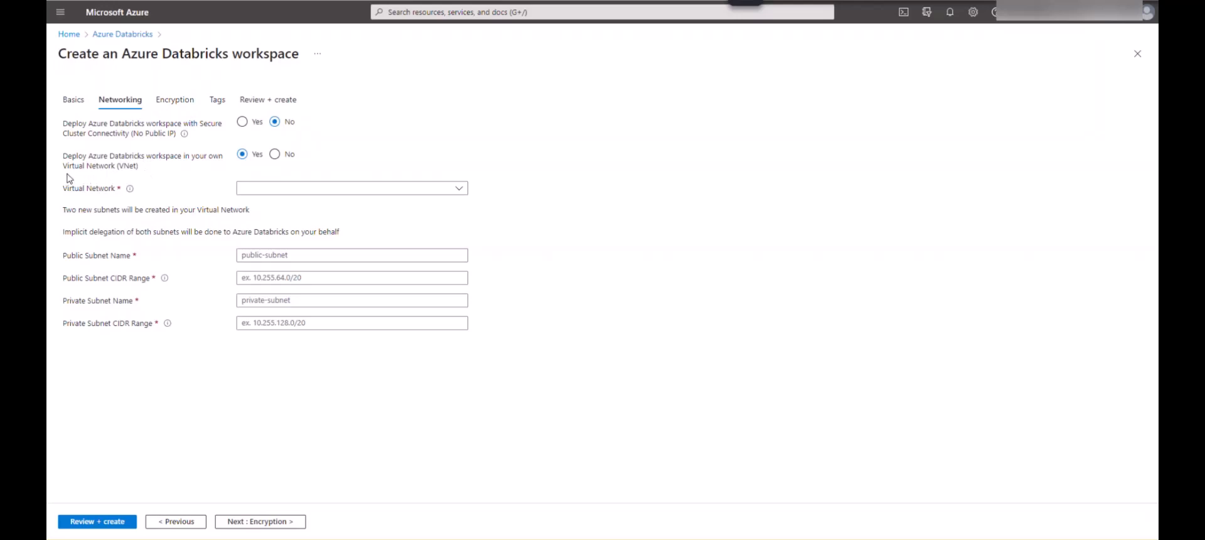
left_click(276, 154)
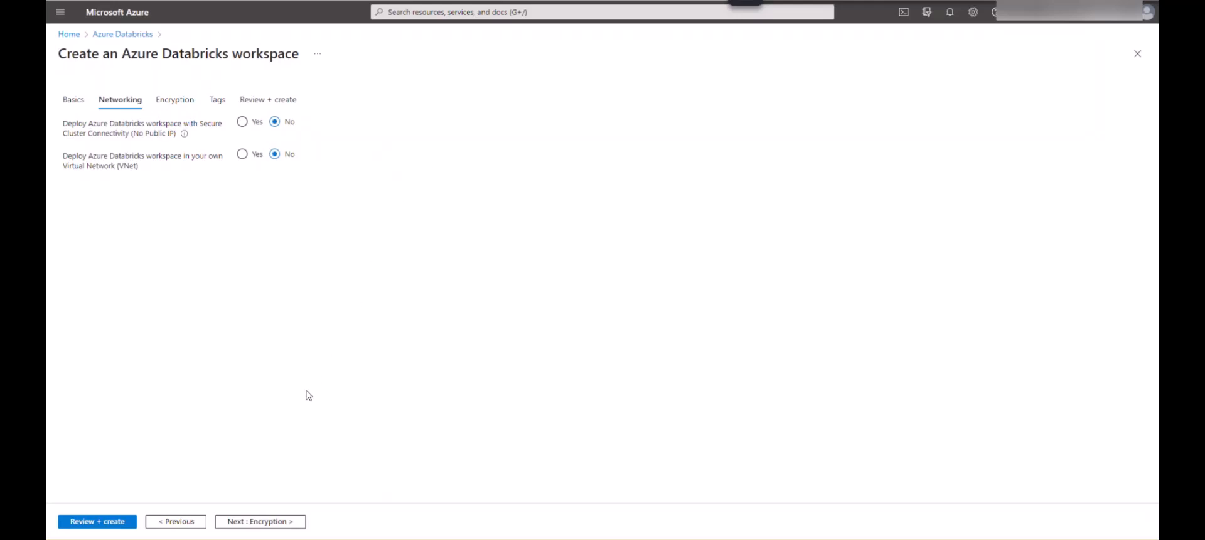
left_click(267, 523)
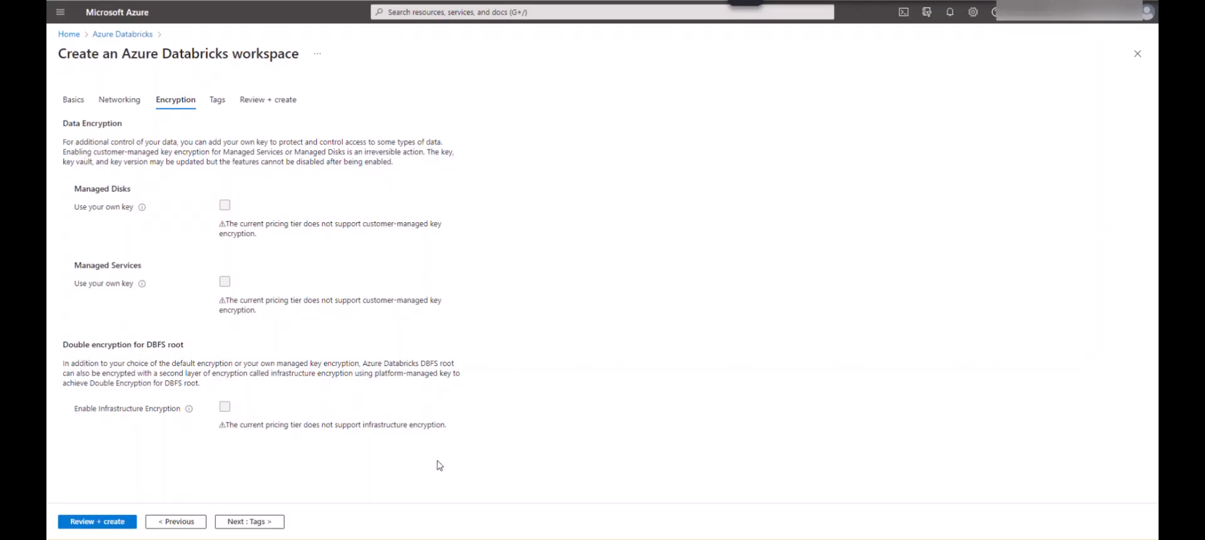
Keep the encryption options disabled, leave the tag name and value empty, and proceed to the workspace review
left_click(247, 524)
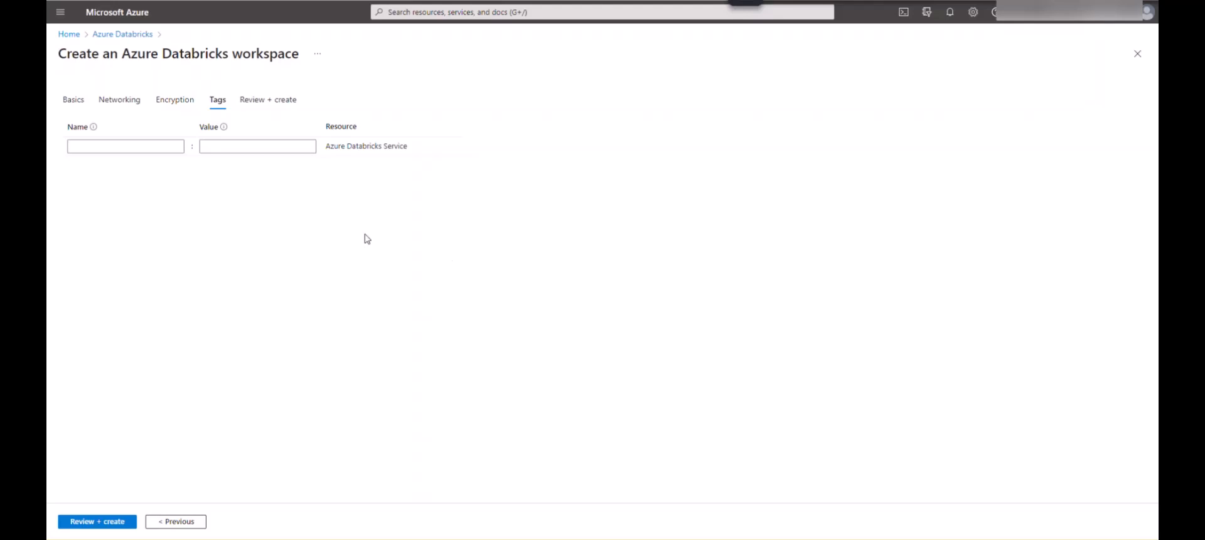
left_click(114, 149)
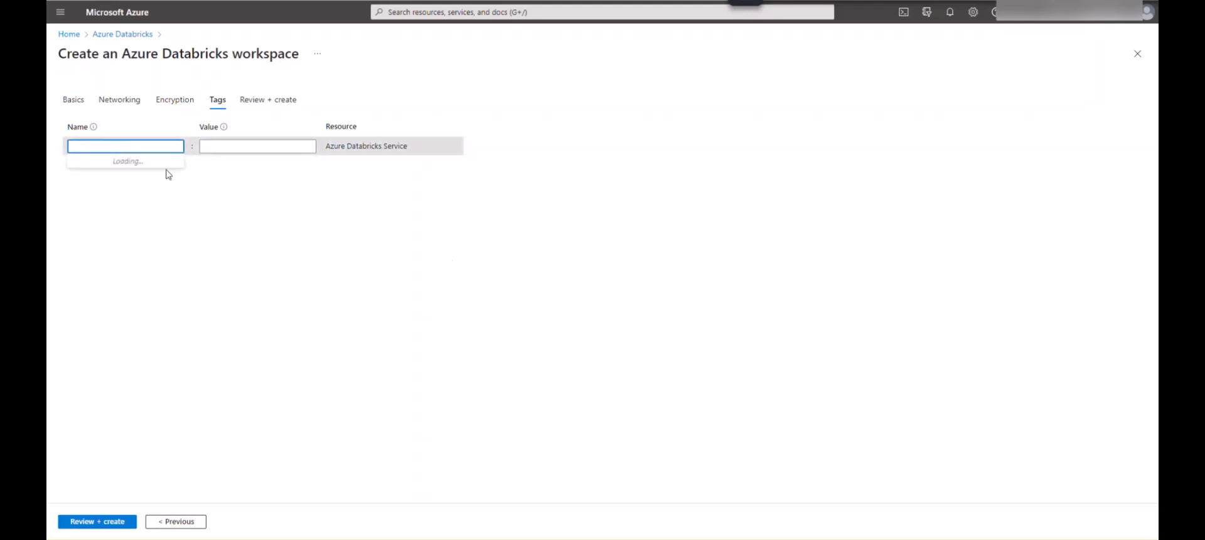
left_click(323, 257)
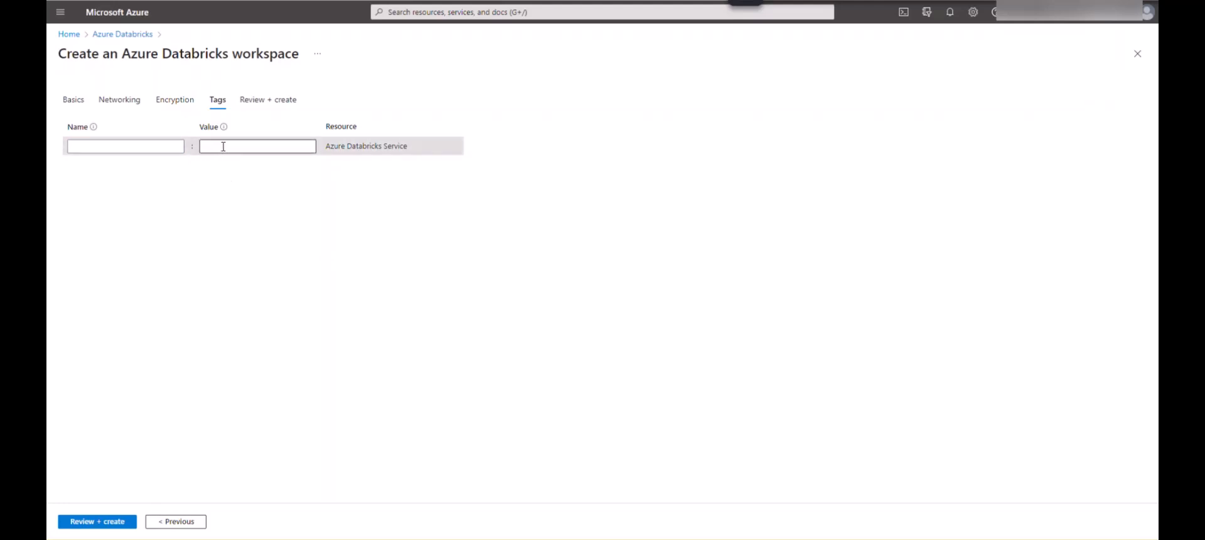
left_click(223, 147)
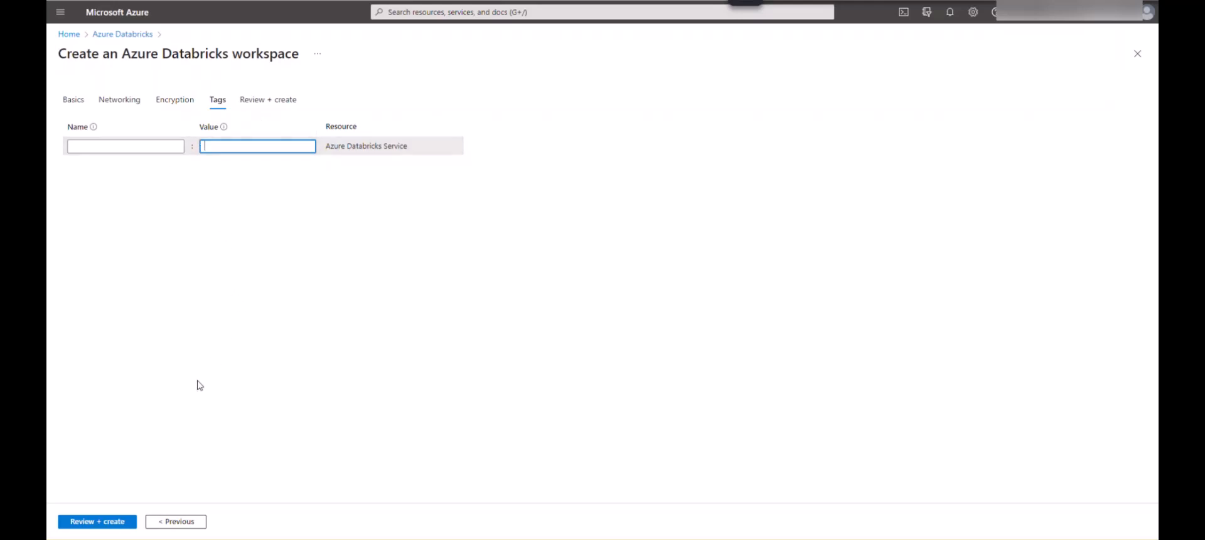
left_click(98, 523)
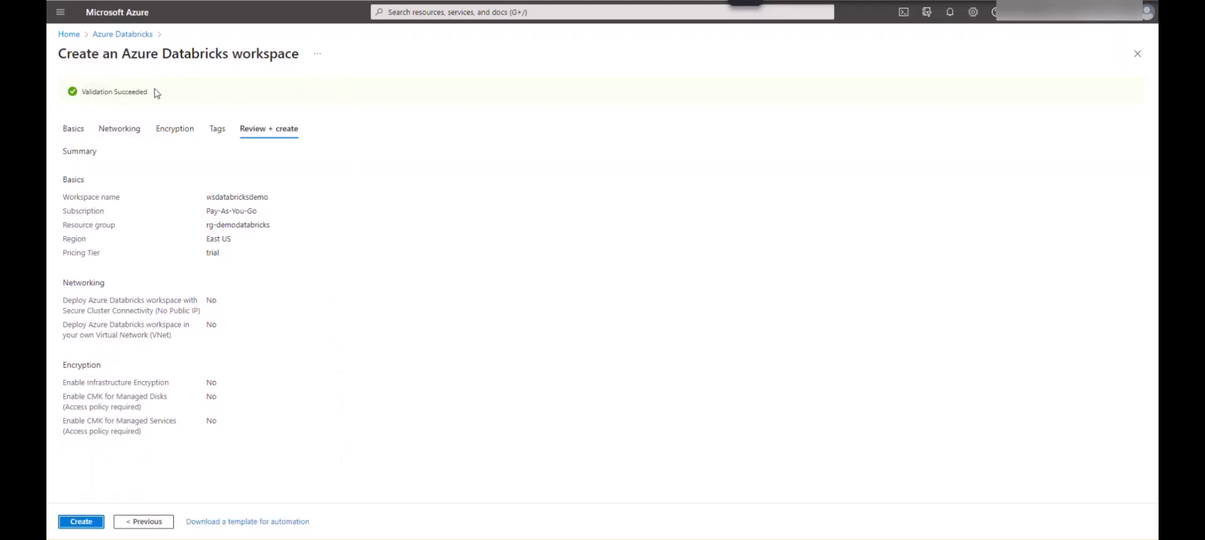
Check the validation status in the review summary and create the Databricks workspace
left_click_drag(157, 92, 80, 94)
left_click(455, 307)
left_click(81, 521)
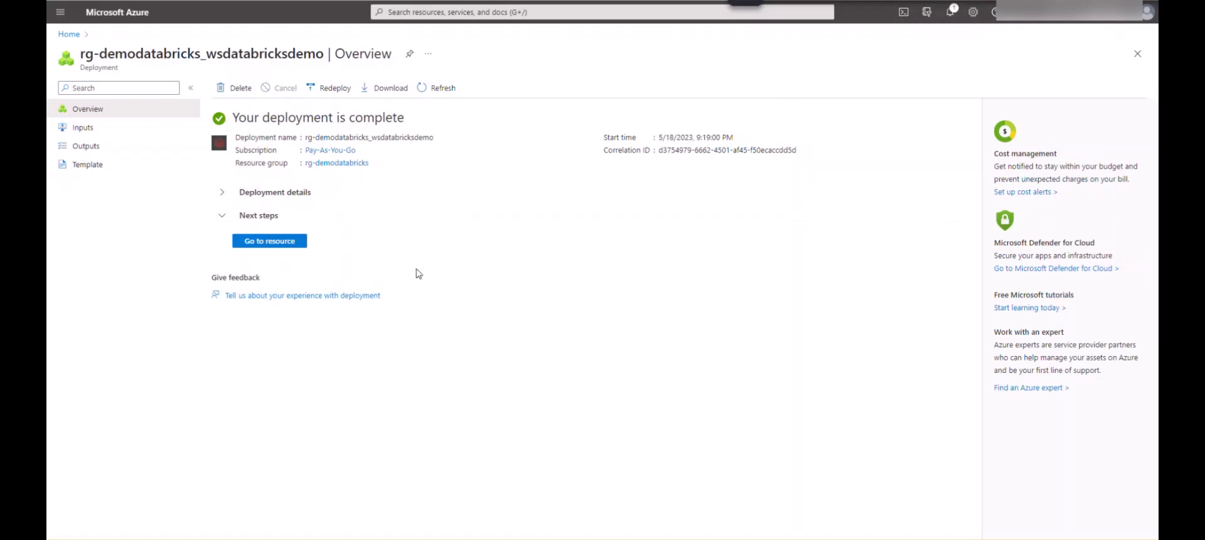
Open the deployed wsdatabricksdemo resource, launch its workspace and dismiss the question about the current data project
left_click(269, 242)
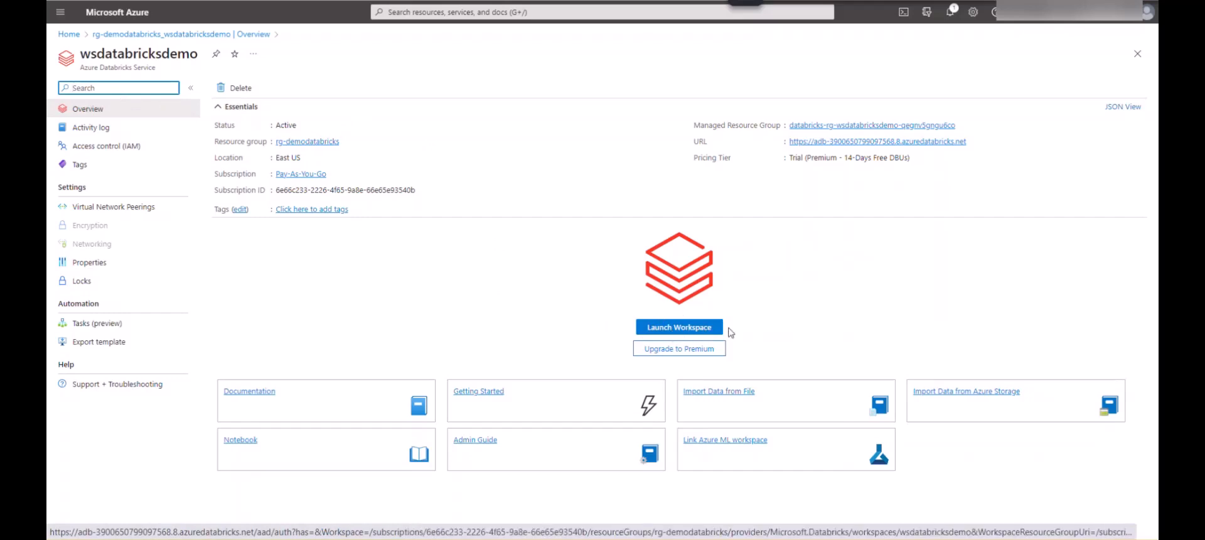
left_click(671, 331)
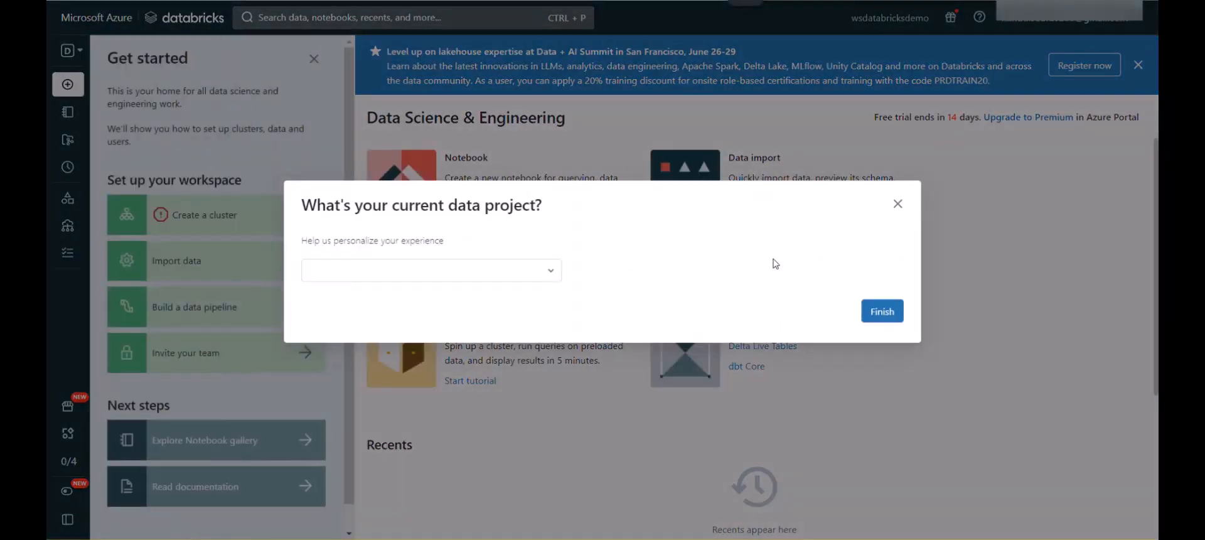
left_click(897, 203)
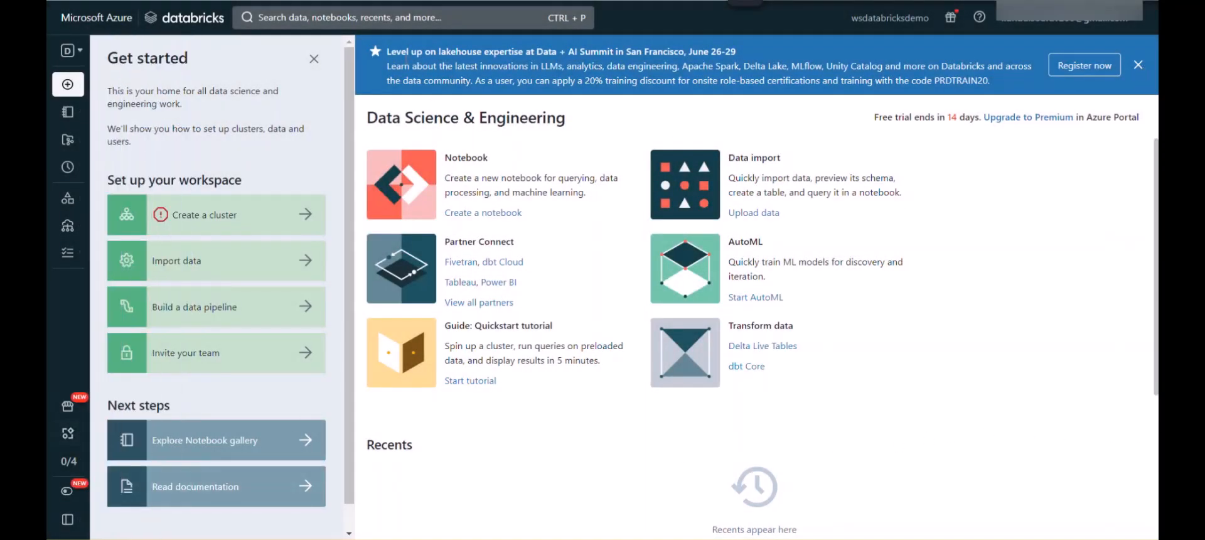
mouse_move(70, 63)
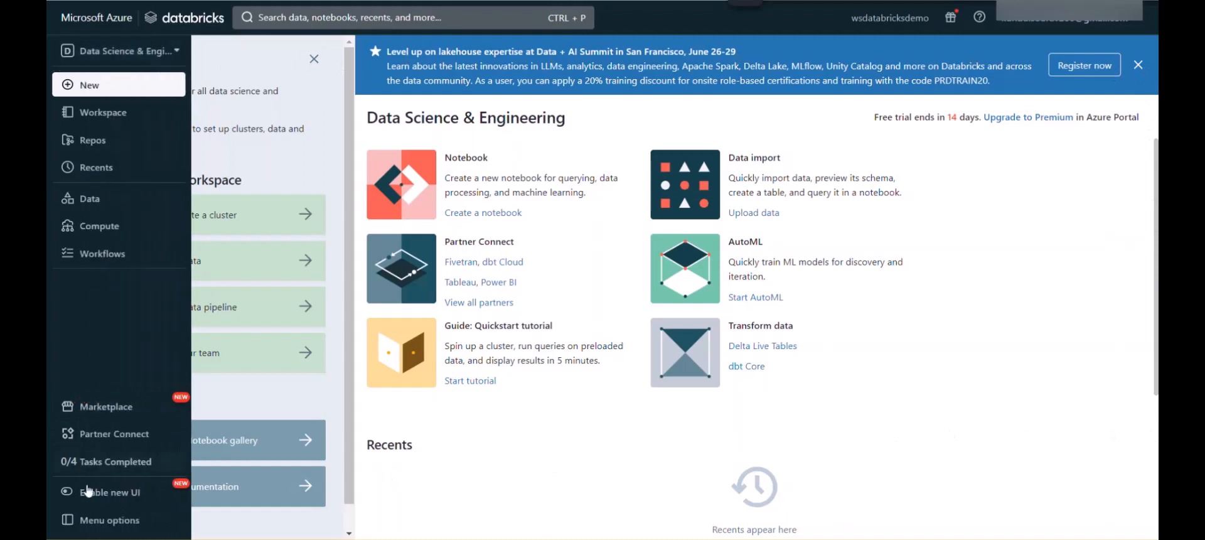